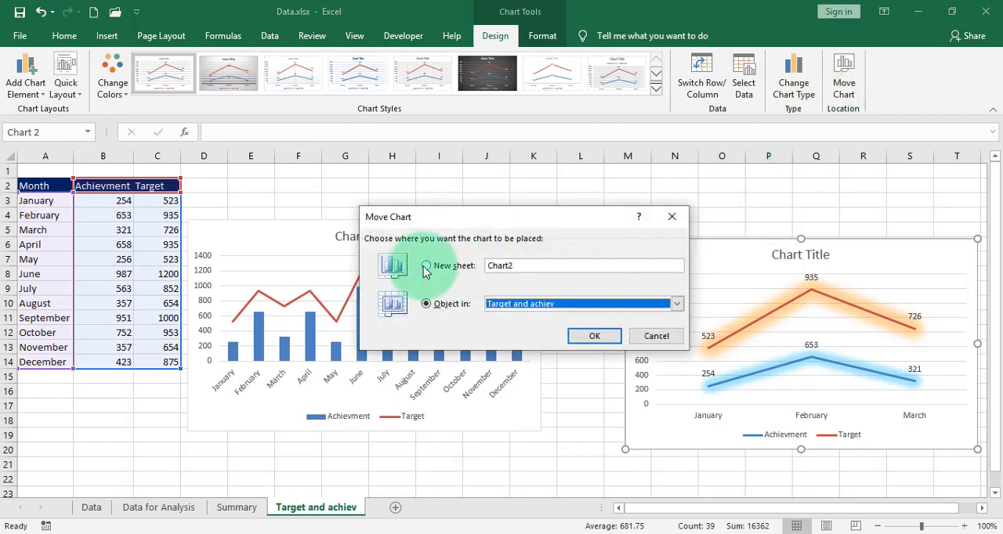
Move the Achievment and Target line chart to the Summary sheet and reposition it near the sheet's top, around columns F to M
left_click(678, 305)
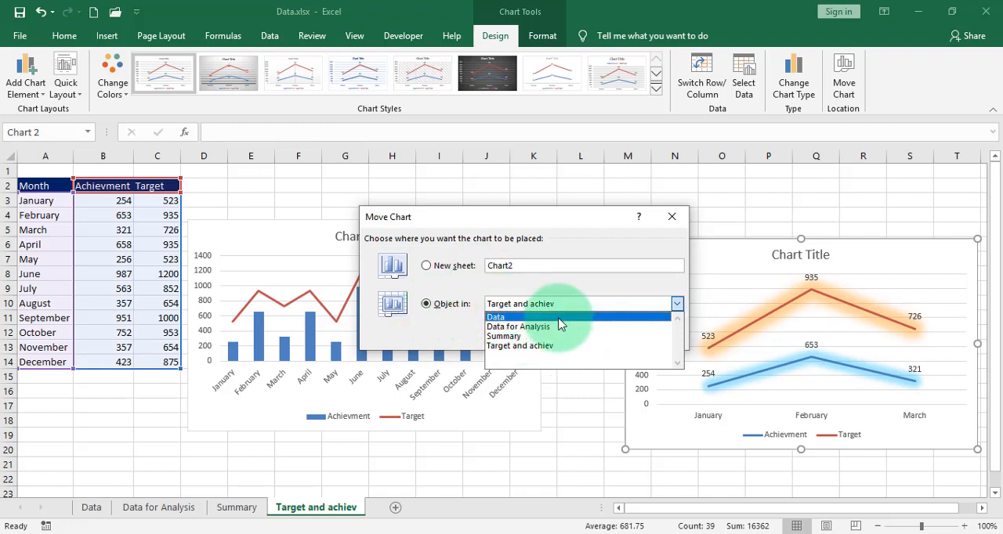
left_click(539, 338)
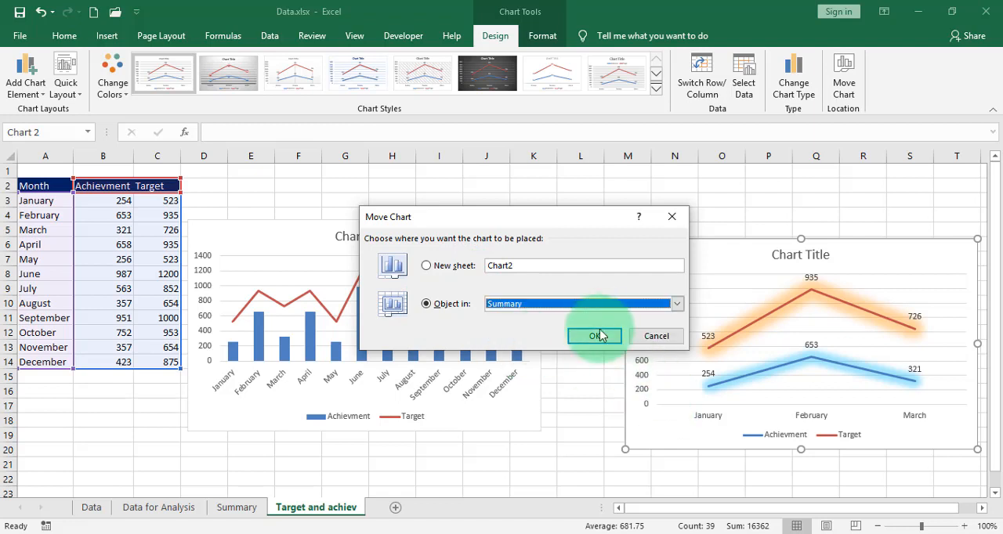
left_click(662, 337)
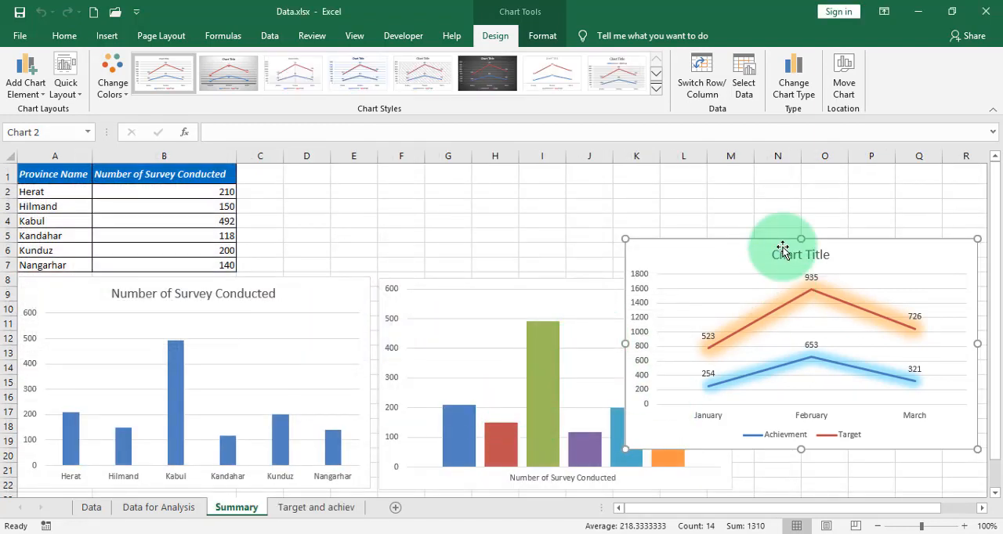
left_click_drag(779, 251, 610, 221)
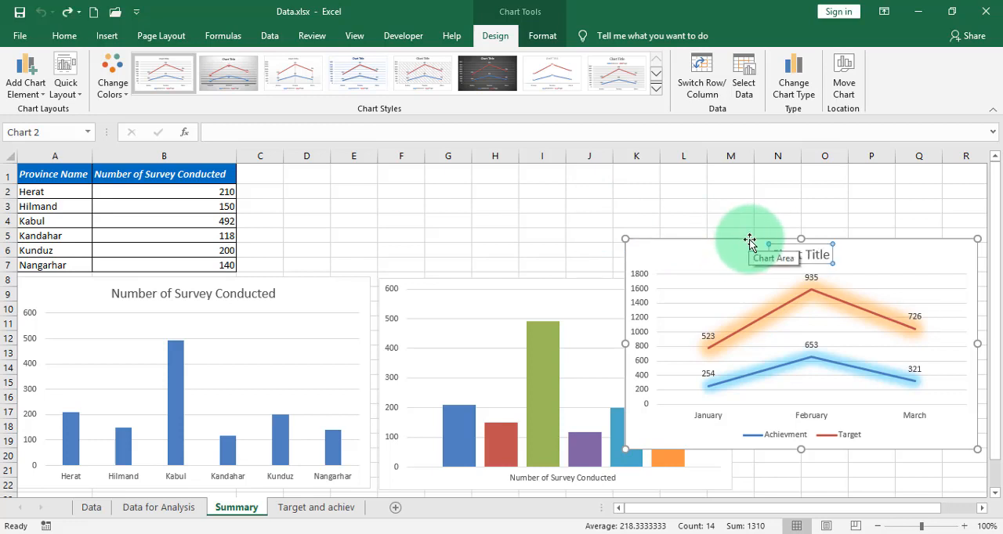
left_click_drag(750, 240, 479, 175)
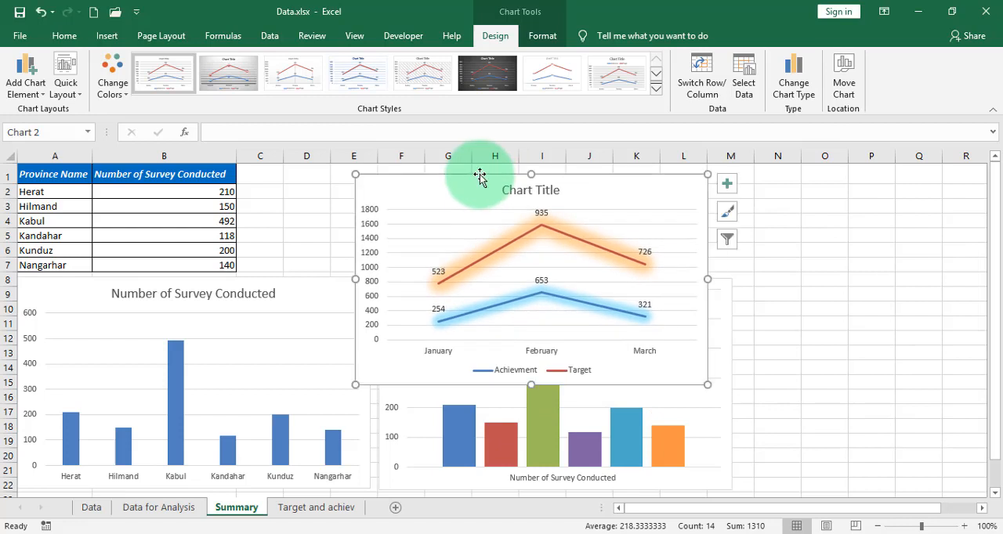
Move the line chart from Summary to a new chart sheet named asd
left_click(846, 88)
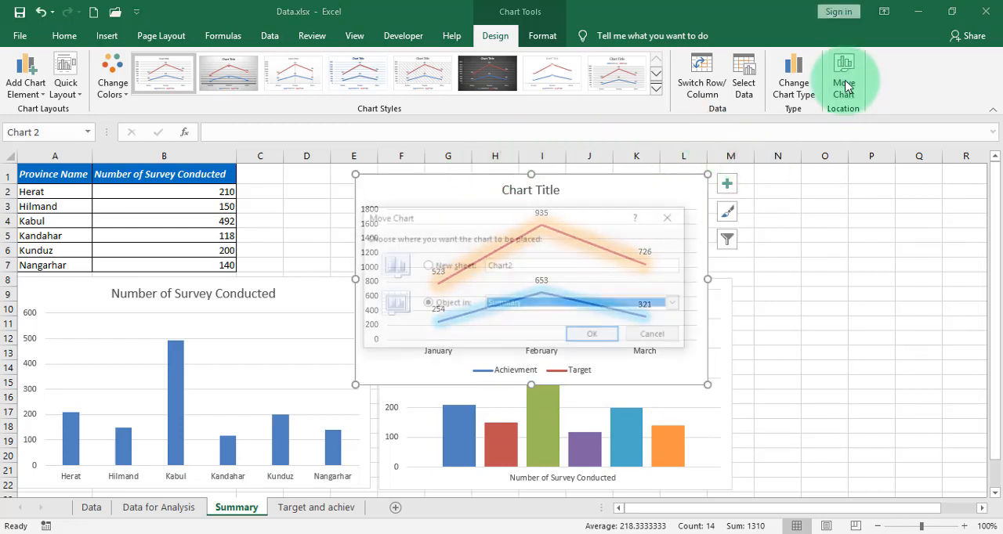
left_click(431, 267)
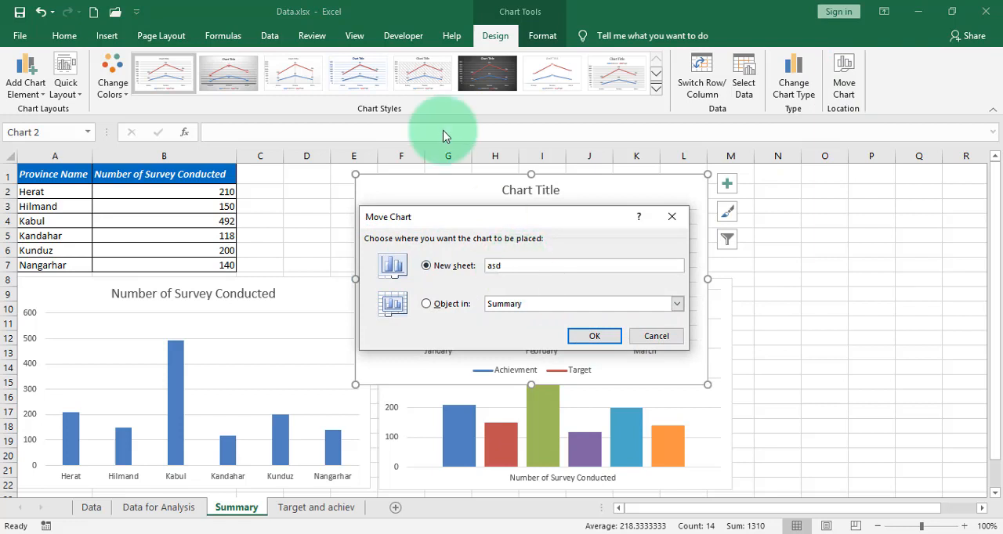
left_click(594, 337)
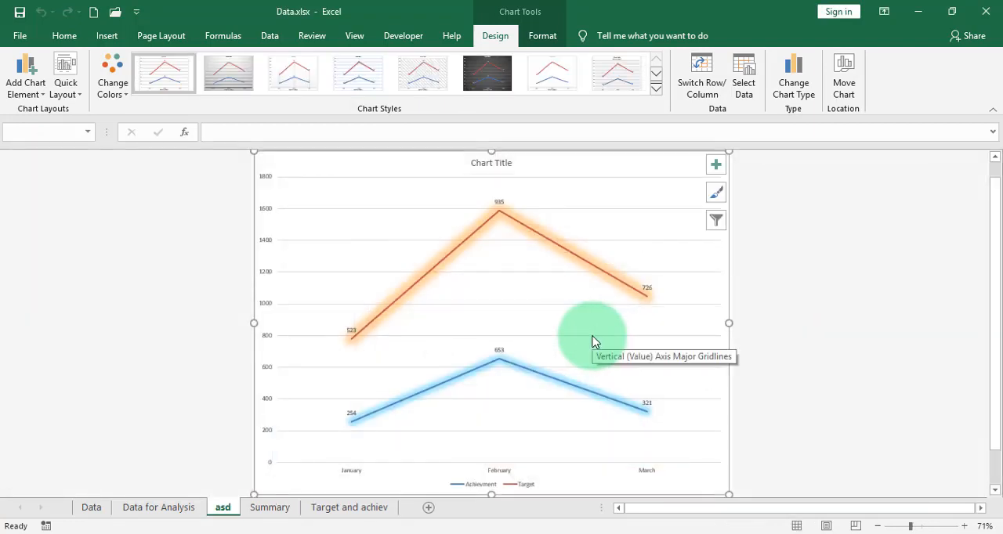
left_click(532, 37)
left_click(502, 36)
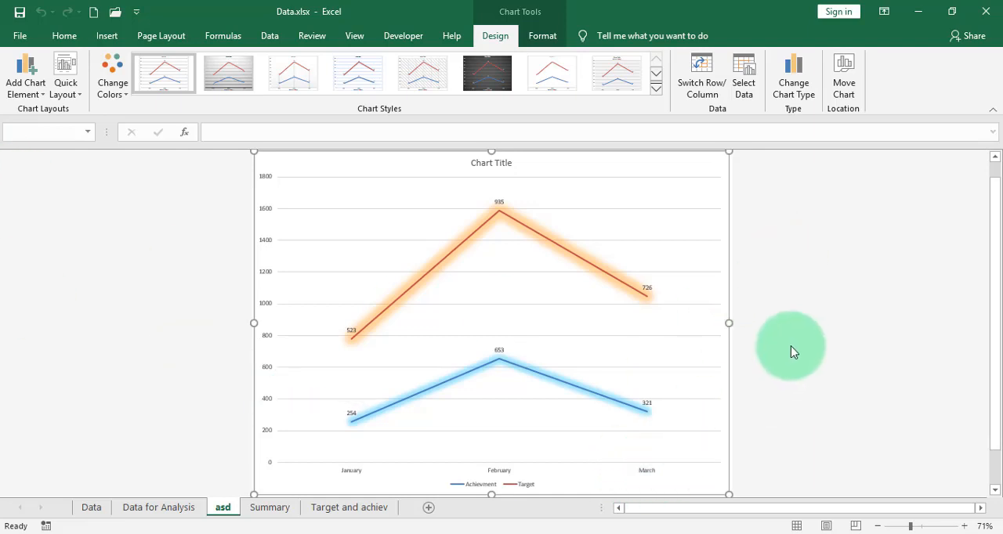
left_click(745, 359)
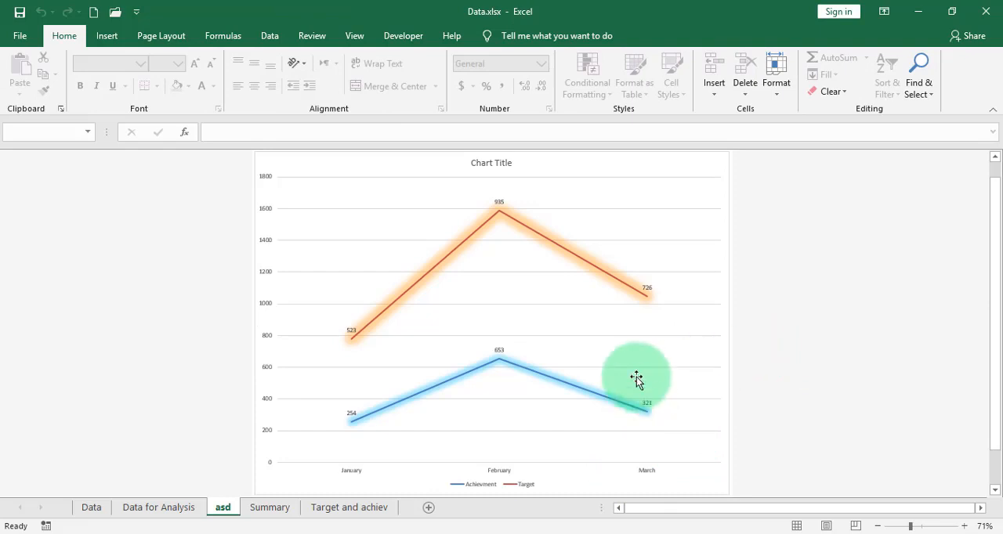
Copy the whole chart from the asd sheet, switch to Word and paste it into the blank document
left_click(593, 173)
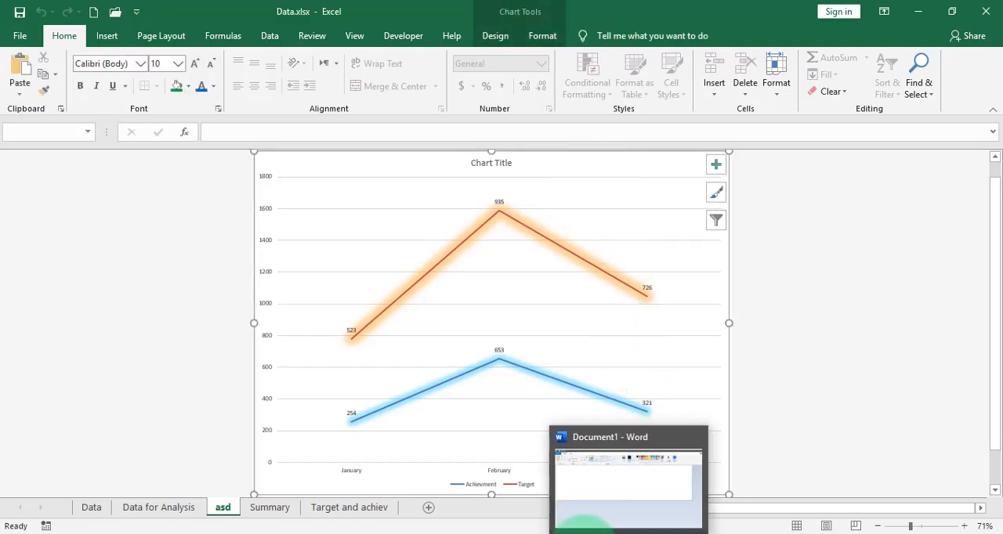
left_click(540, 456)
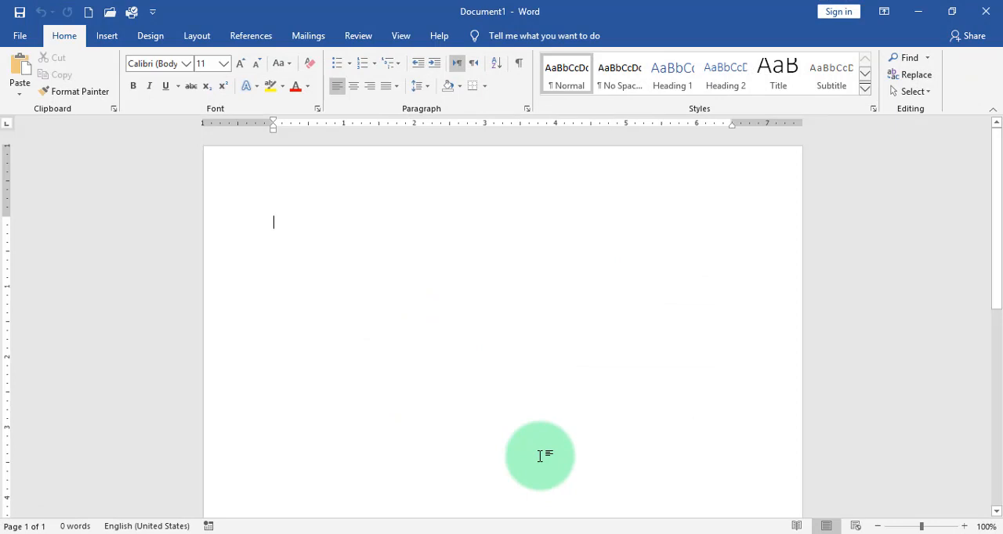
key("ctrl+v")
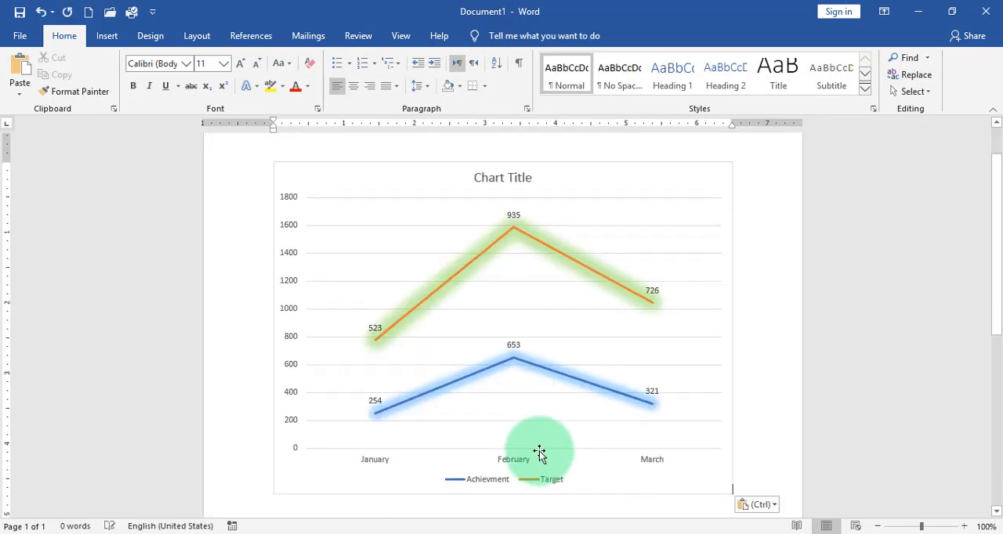
Resize the pasted chart in the document to about 3.39" high and 6.93" wide
left_click(608, 172)
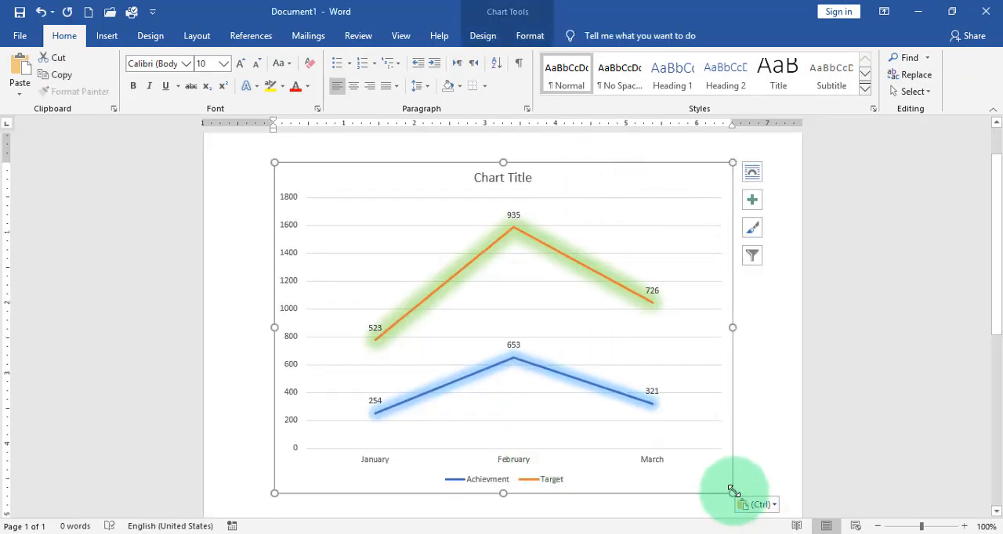
left_click_drag(731, 492, 762, 400)
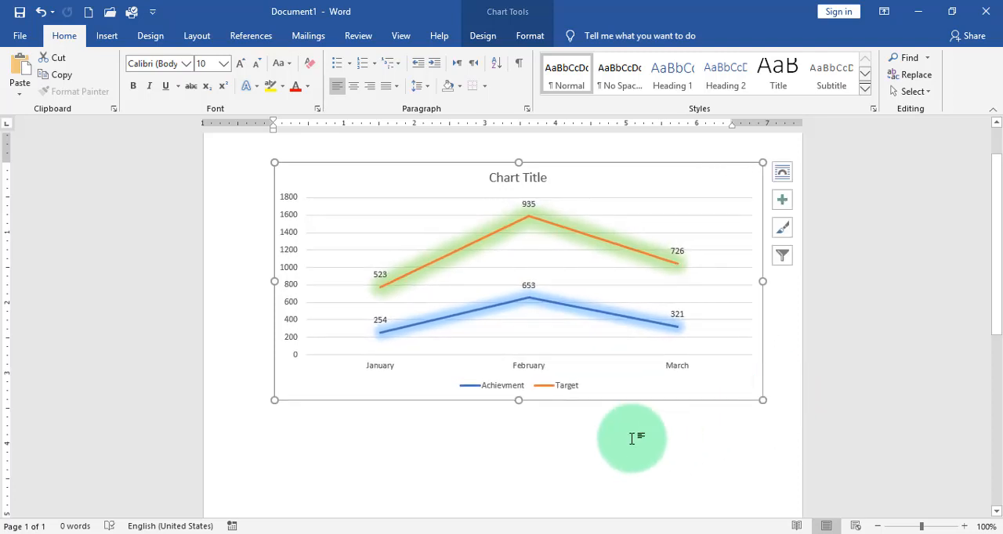
Review the formatting and design options for the pasted chart and preview its available chart styles
left_click(526, 37)
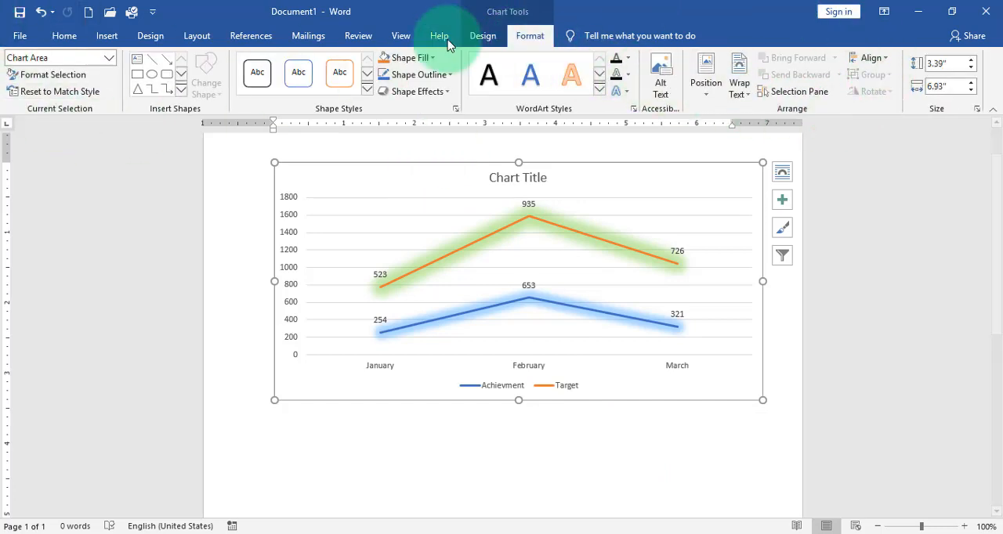
left_click(483, 36)
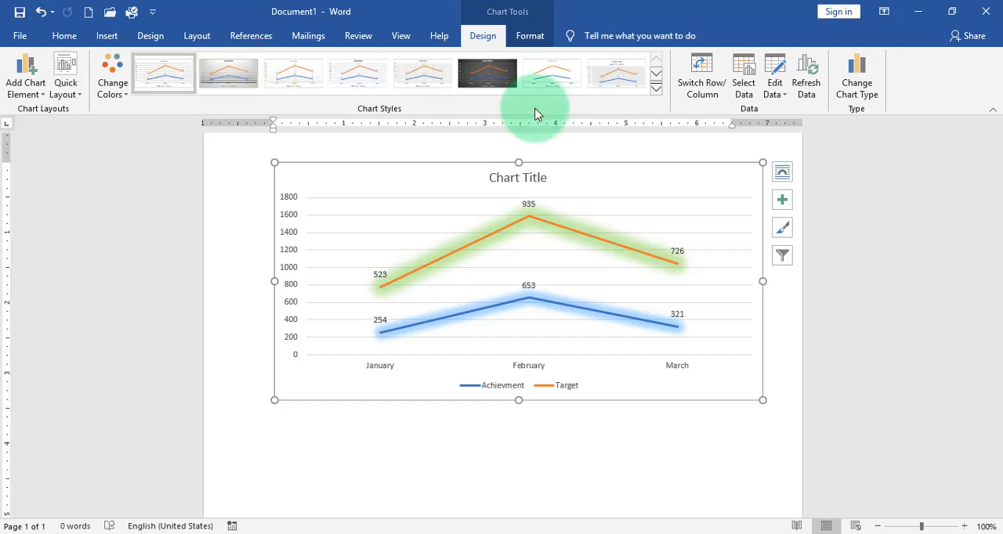
left_click(655, 88)
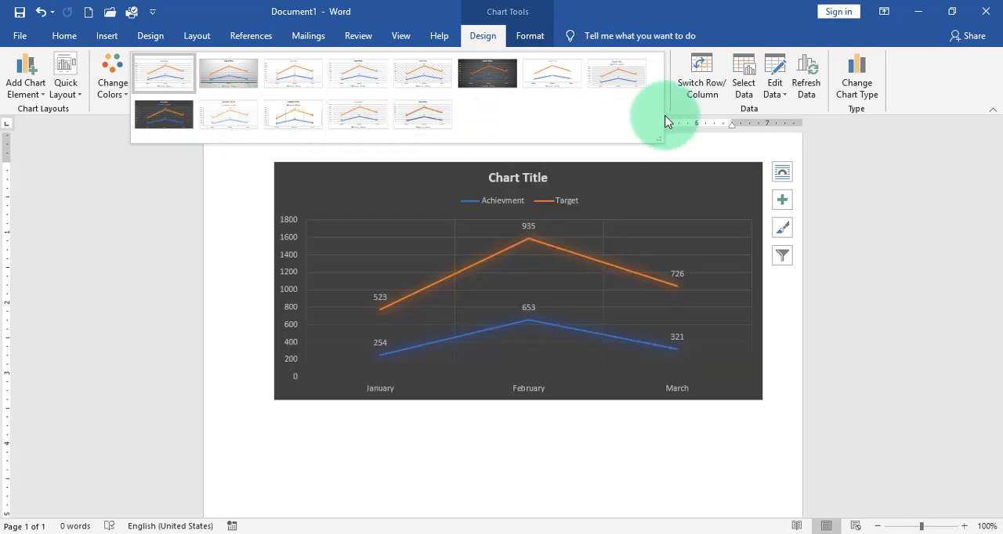
left_click(692, 481)
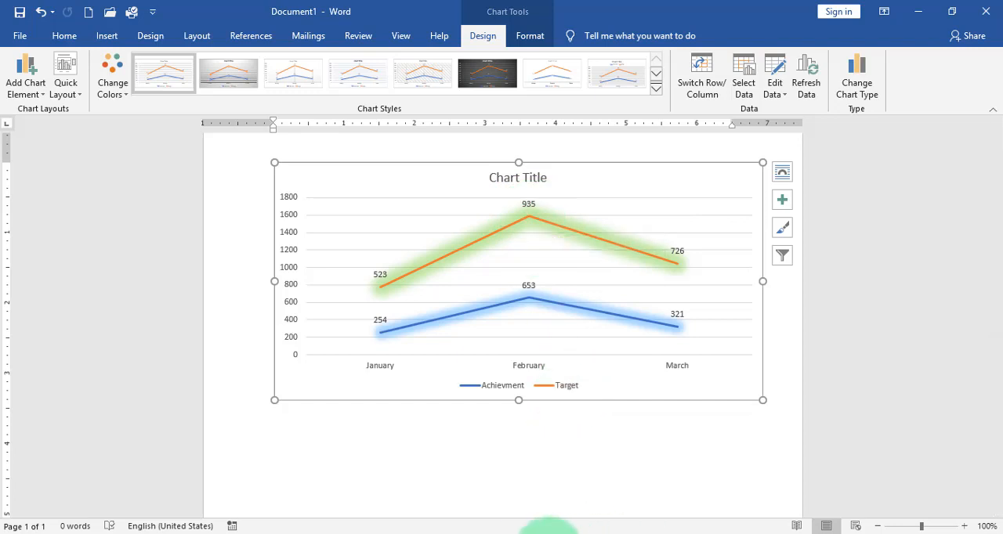
Switch to Excel and set the February Target in cell C4 of the Target and achiev sheet to 925
left_click(478, 533)
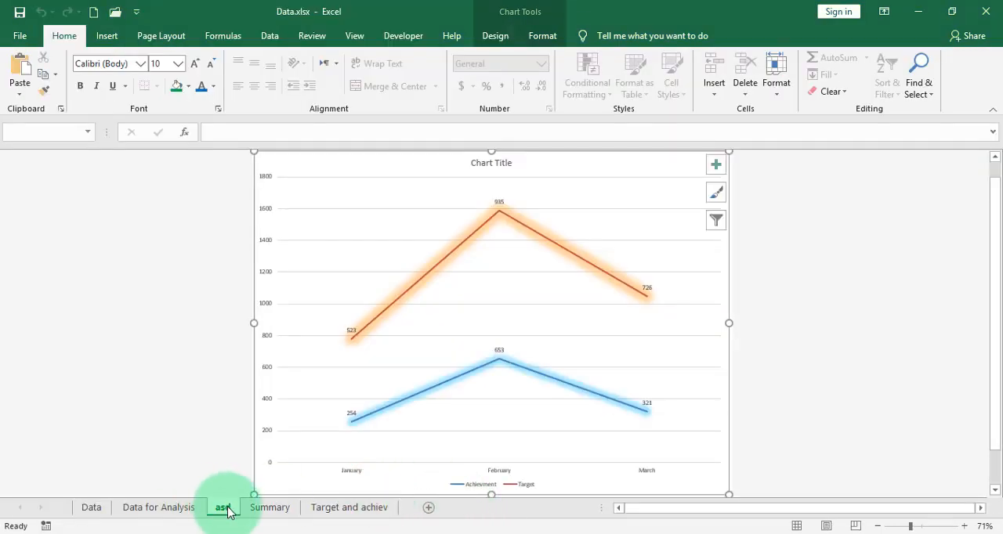
left_click(337, 515)
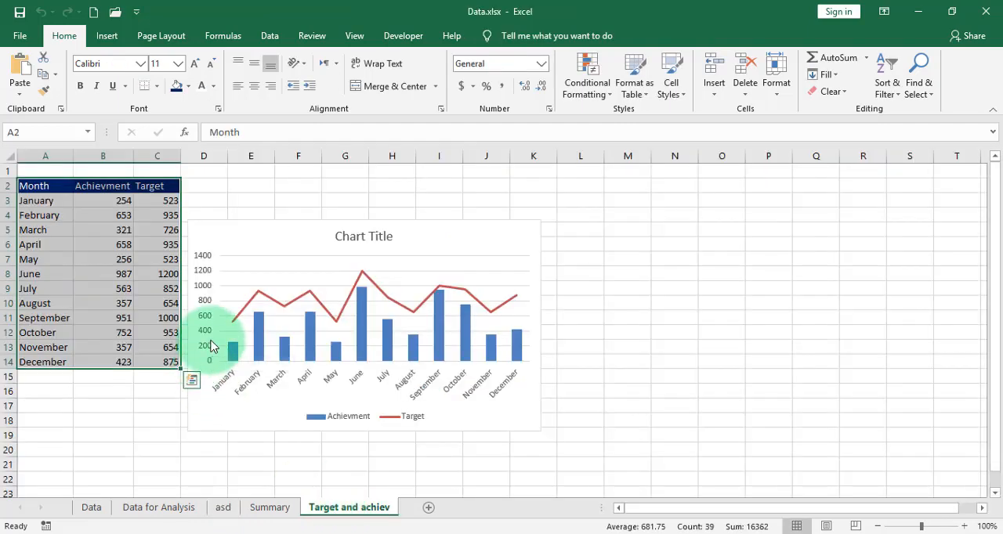
left_click(171, 215)
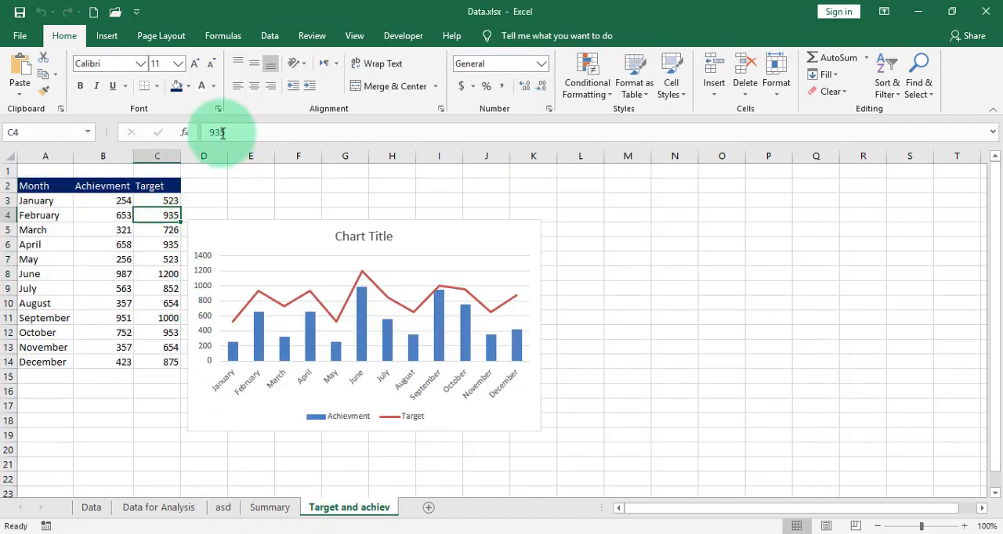
double_click(217, 132)
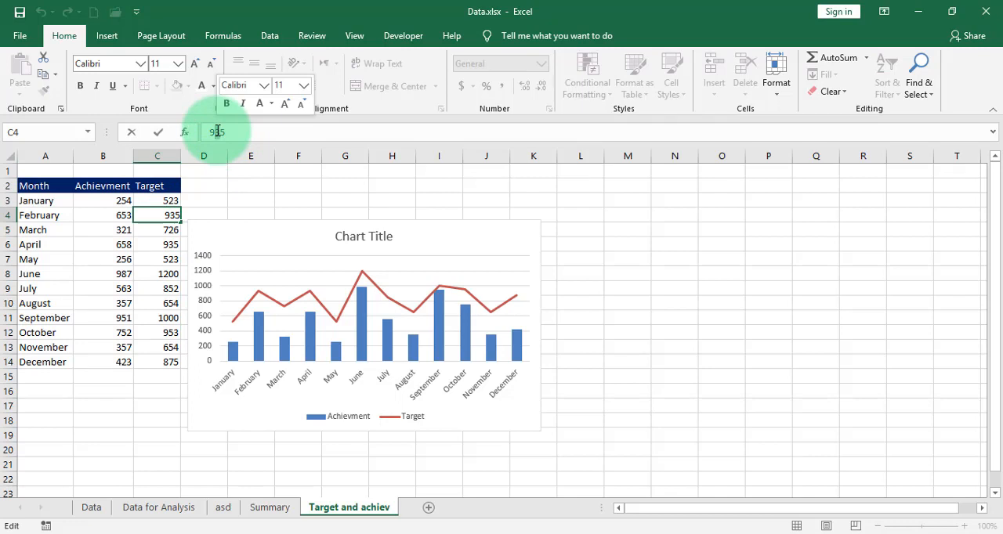
key("BackSpace")
type("2")
left_click(262, 213)
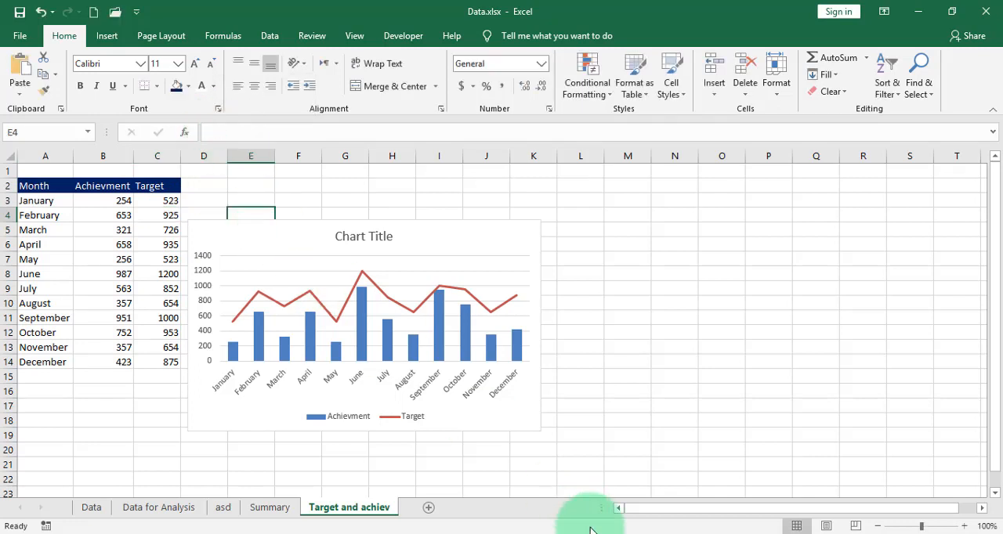
Switch to Word and check the February Target point in the pasted chart against the edited source data
left_click(598, 533)
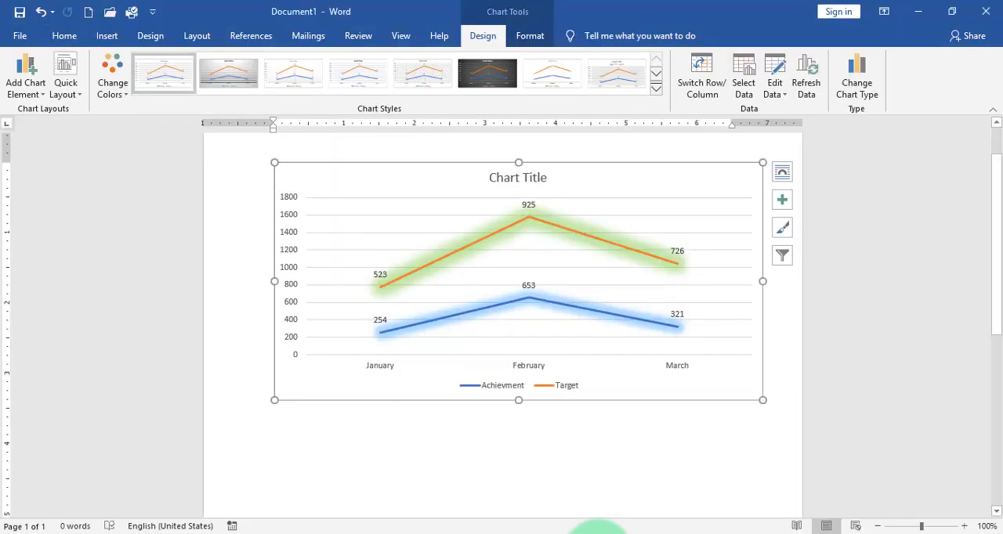
left_click(563, 291)
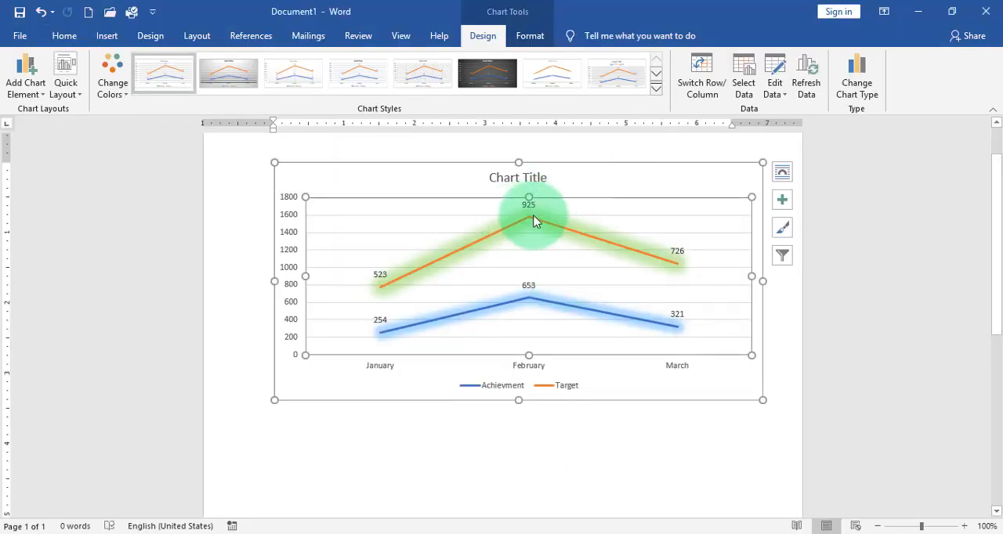
left_click(791, 407)
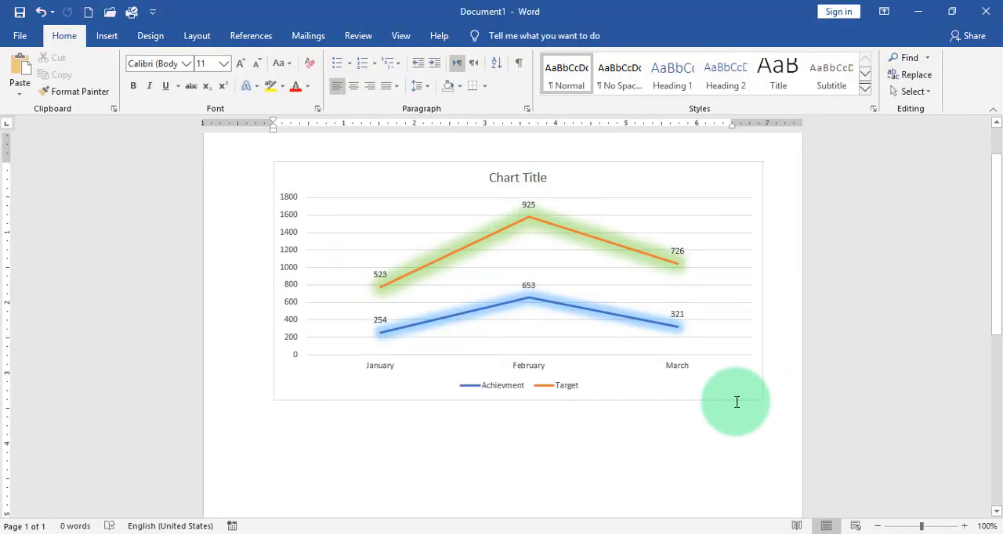
Undo the chart's resizing and pasting in the document, and paste the copied chart as a picture instead
key("ctrl+z")
key("ctrl+z")
key("ctrl+z")
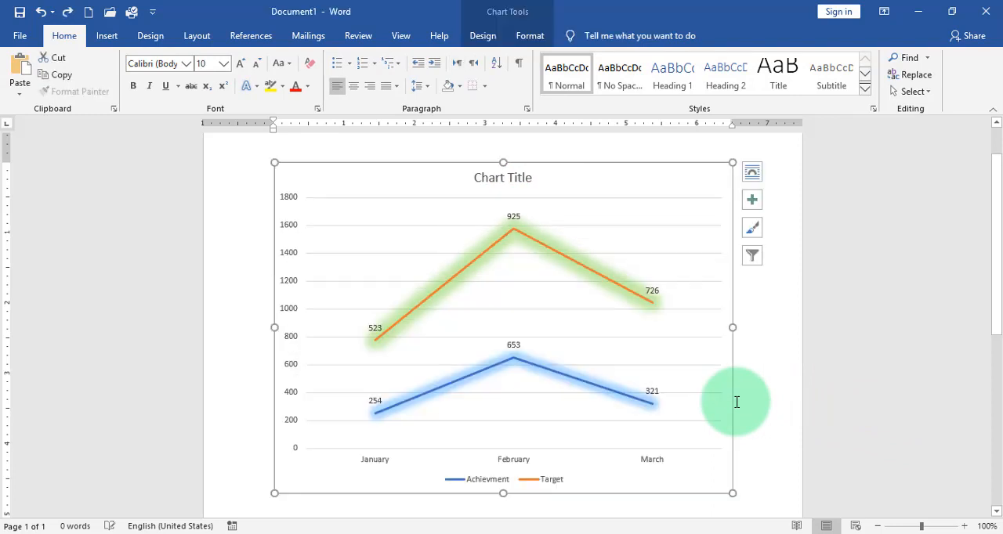
right_click(421, 180)
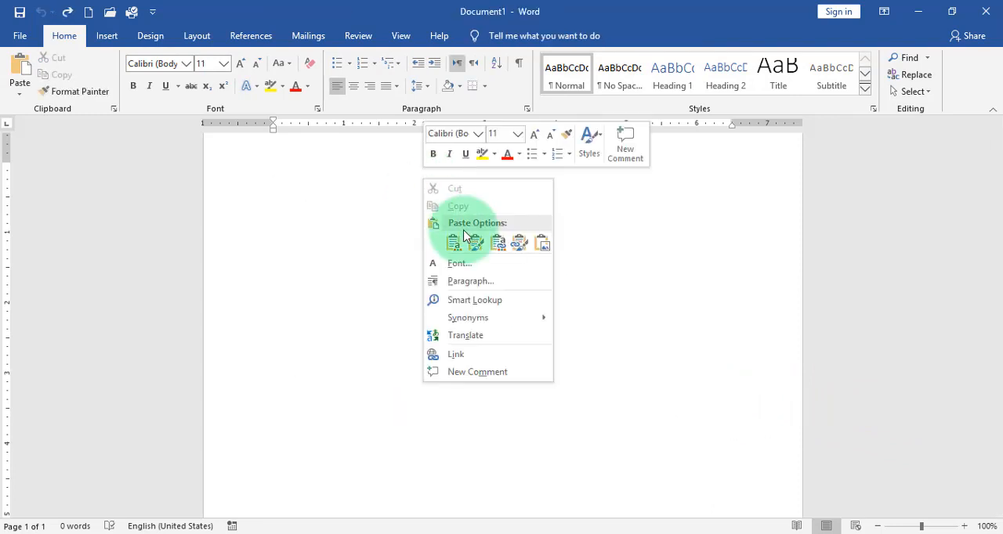
left_click(546, 243)
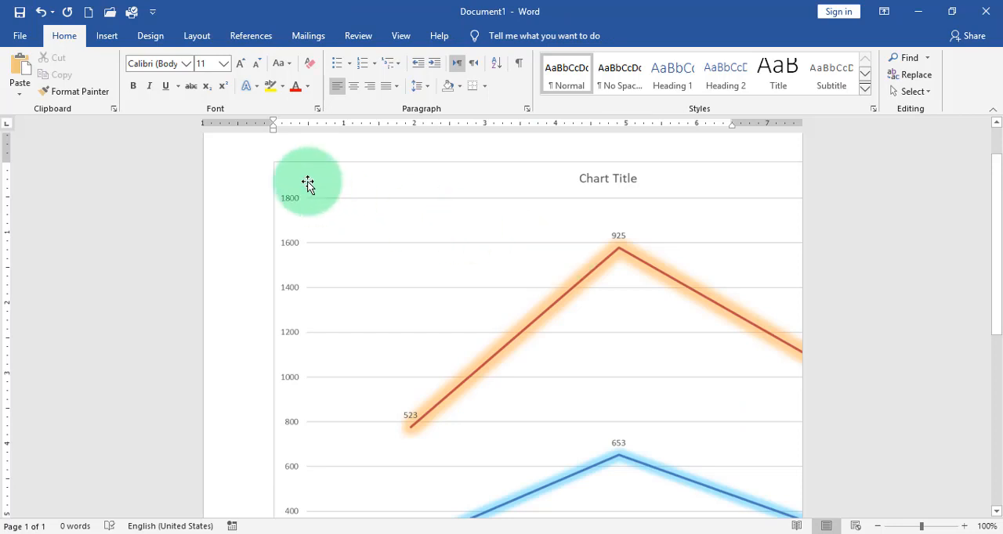
Shrink the pasted chart picture proportionally to about 4.7 inches wide so it fits on the page
left_click(298, 179)
left_click_drag(273, 161, 730, 361)
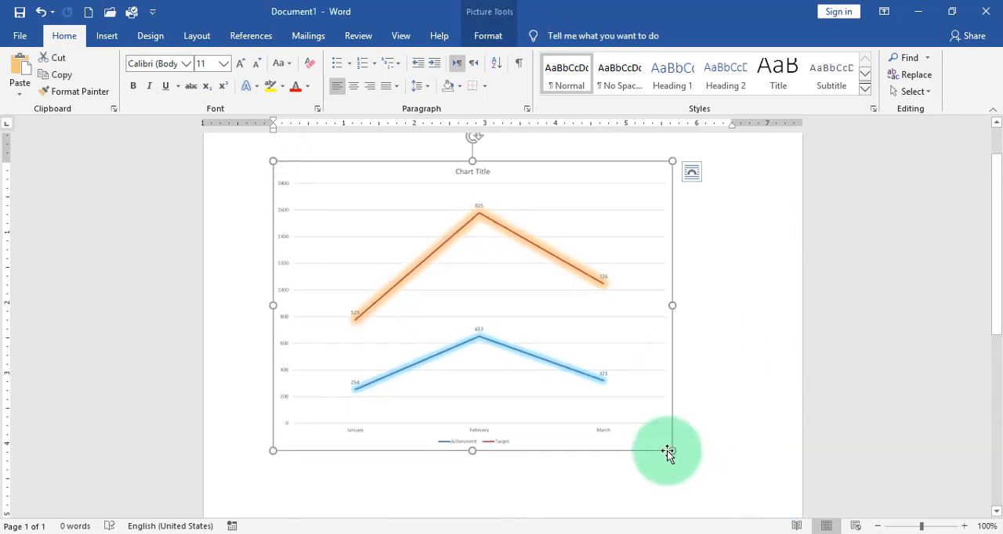
left_click_drag(672, 451, 602, 400)
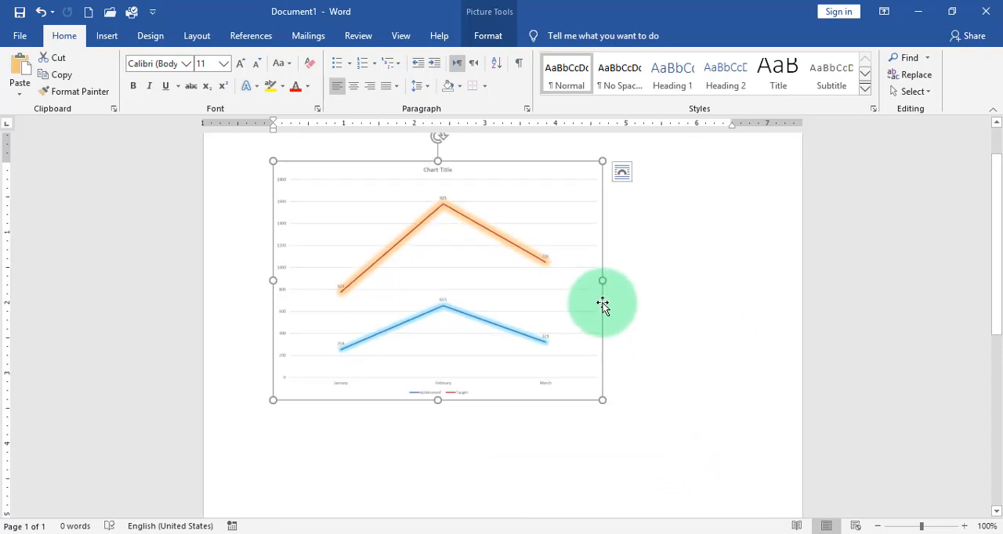
Switch to PowerPoint, paste the chart onto the slide and resize it to about 4.58" by 5.16" in the slide's lower-left area
left_click(558, 533)
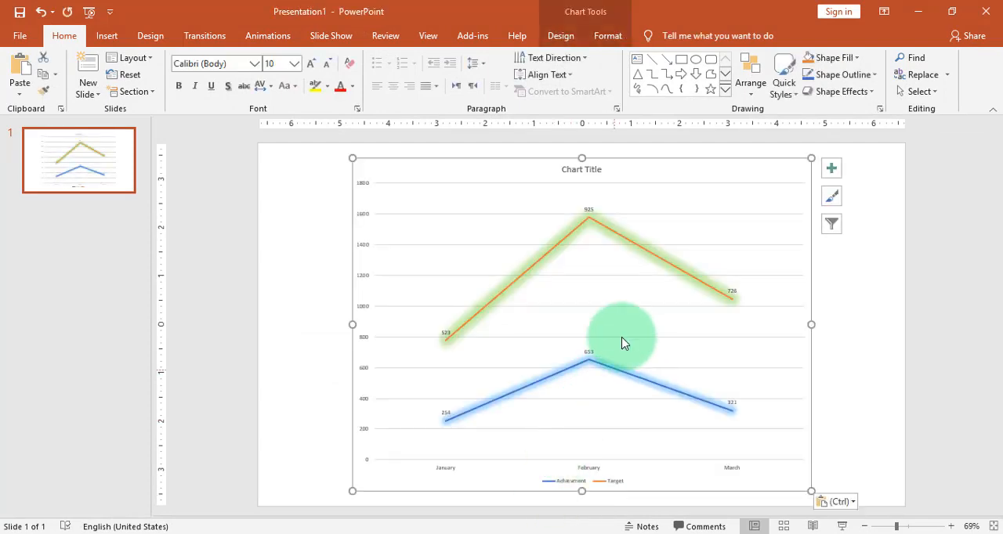
left_click(602, 39)
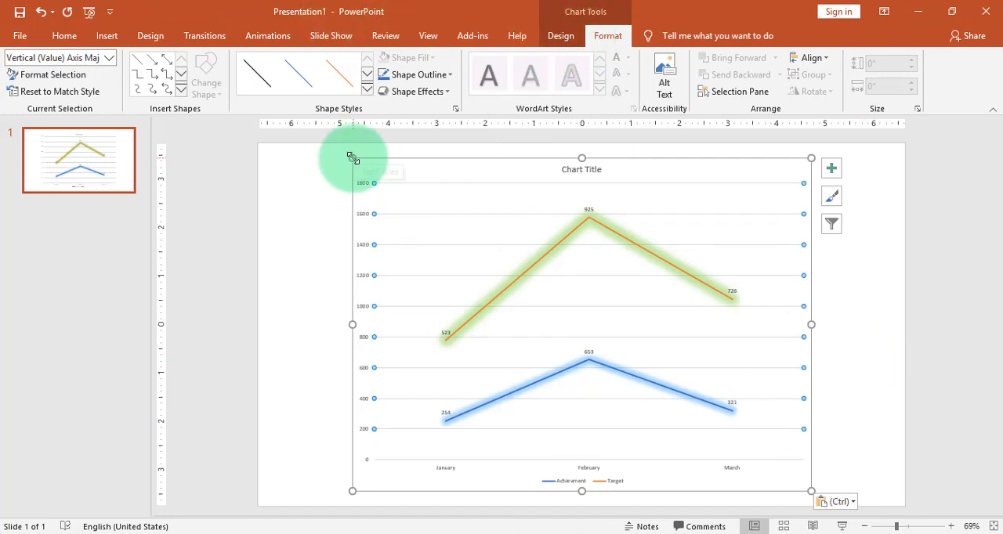
left_click_drag(352, 158, 342, 237)
left_click(696, 309)
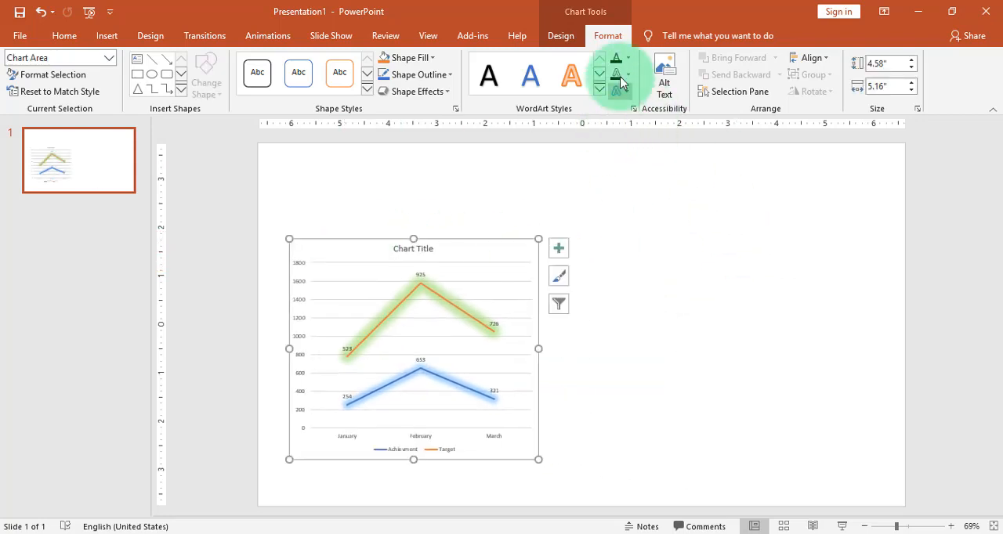
Open the slide chart's linked source data in Excel and return to the PowerPoint presentation
left_click(560, 35)
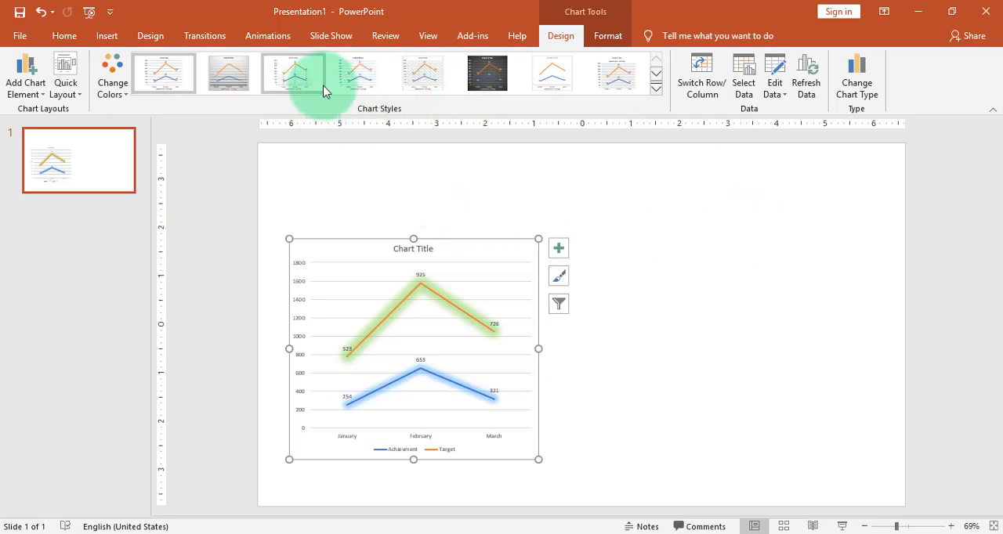
left_click(656, 91)
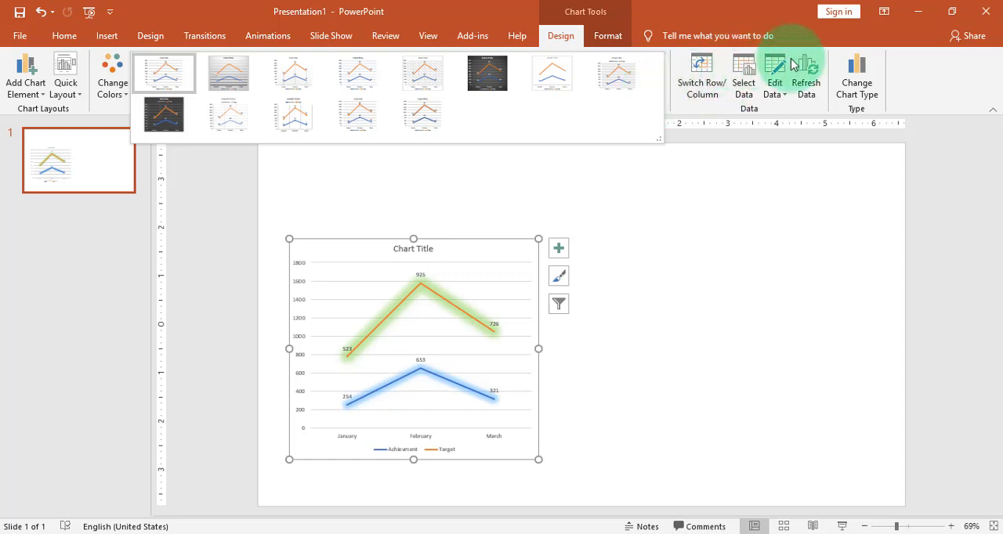
left_click(823, 214)
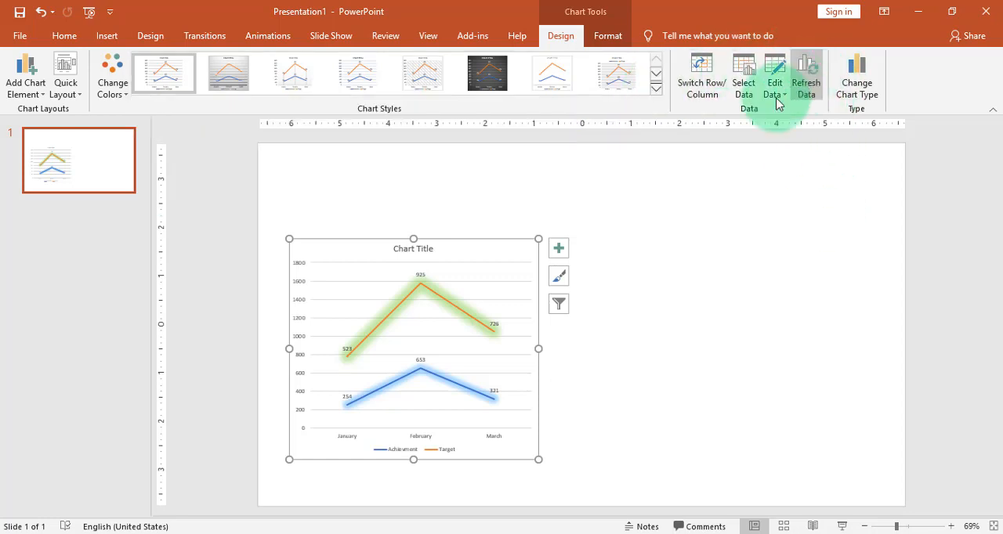
left_click(776, 71)
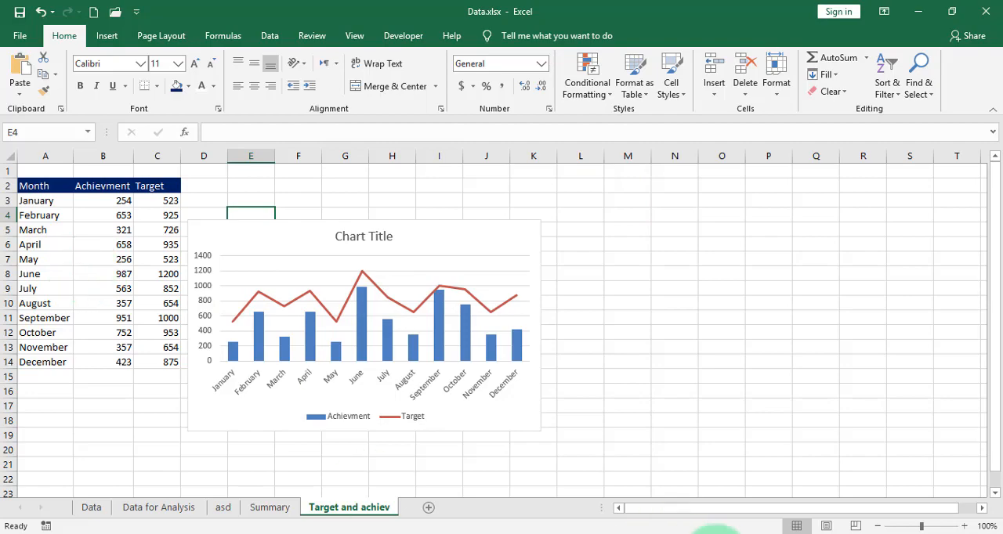
left_click(561, 533)
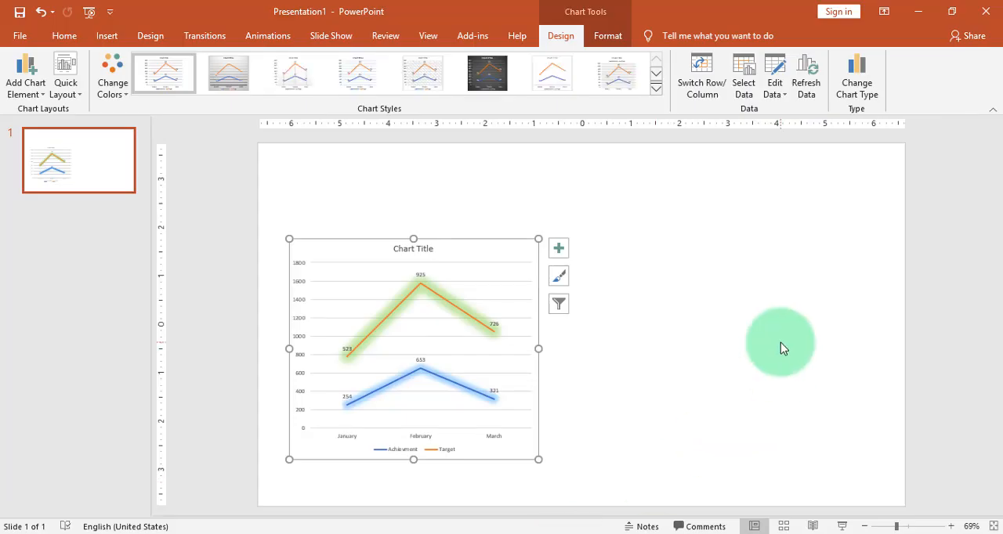
left_click(82, 96)
left_click(83, 97)
left_click(692, 196)
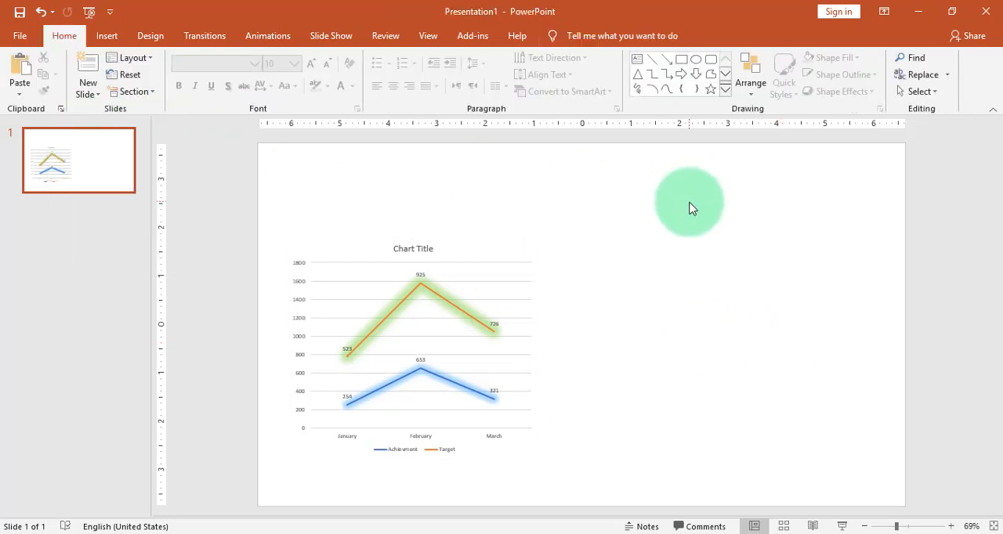
Switch to Paint, paste the copied chart onto the canvas and trim the canvas to the chart's edges
left_click(634, 533)
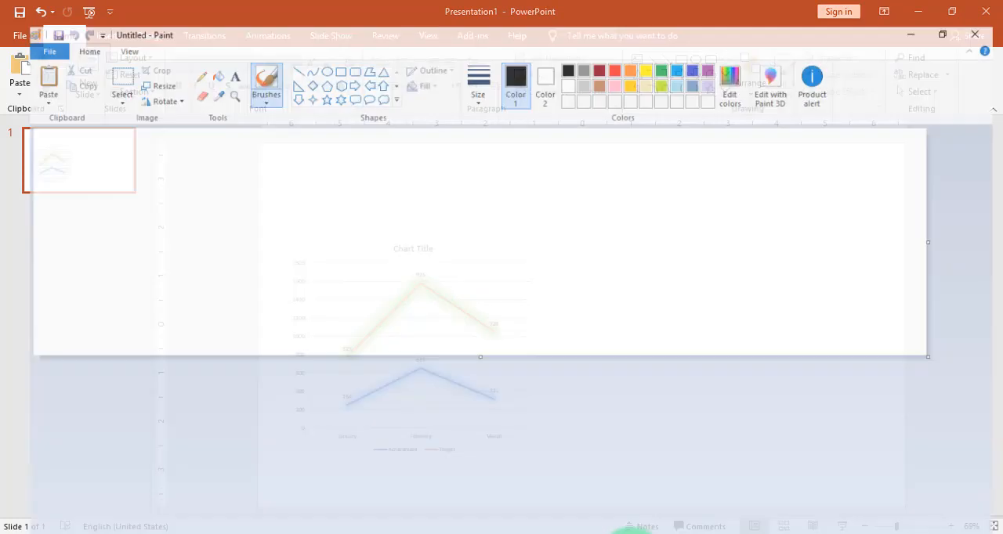
key("ctrl+v")
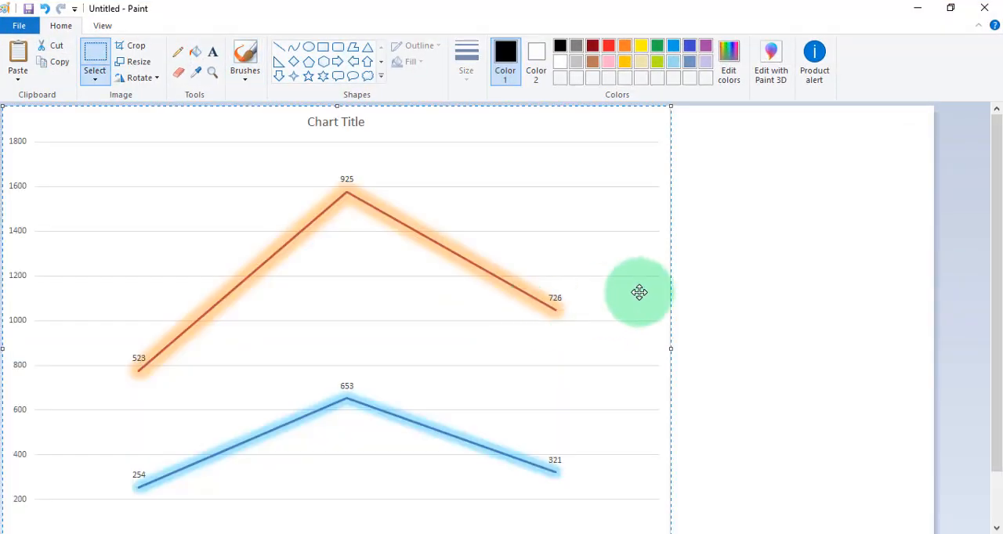
left_click_drag(1000, 196, 999, 384)
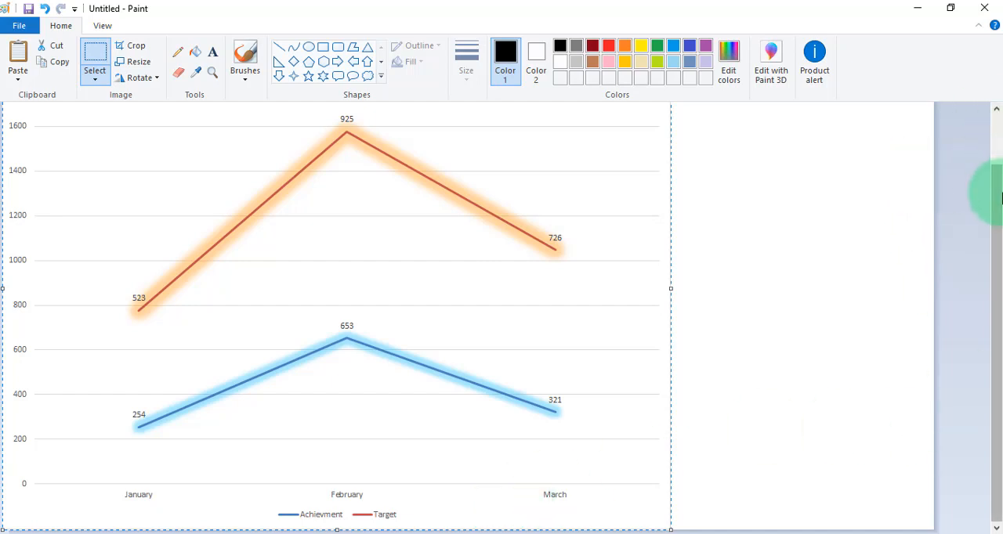
left_click_drag(996, 192, 989, 96)
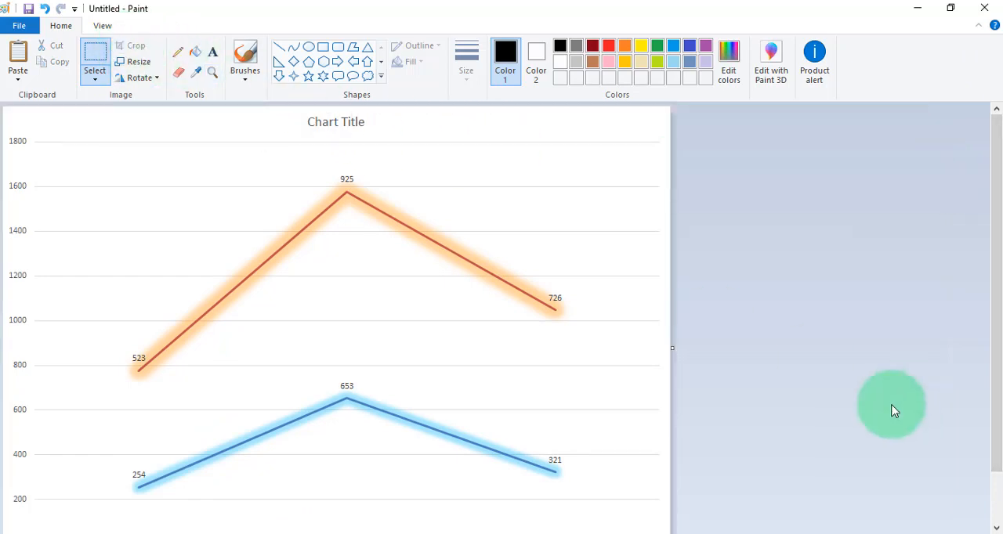
Save the chart image to the Desktop as a PNG file named asd
left_click(29, 9)
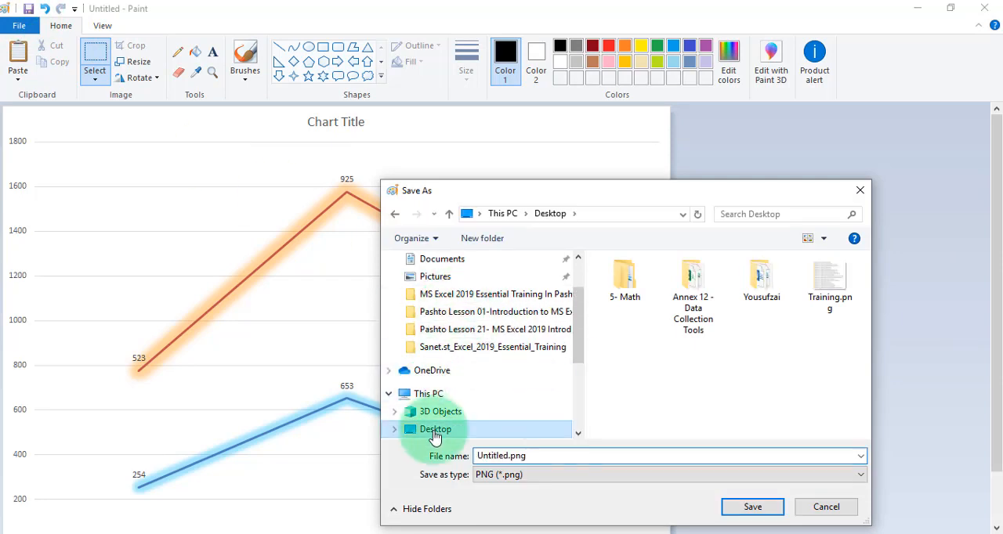
left_click(572, 457)
type("asd")
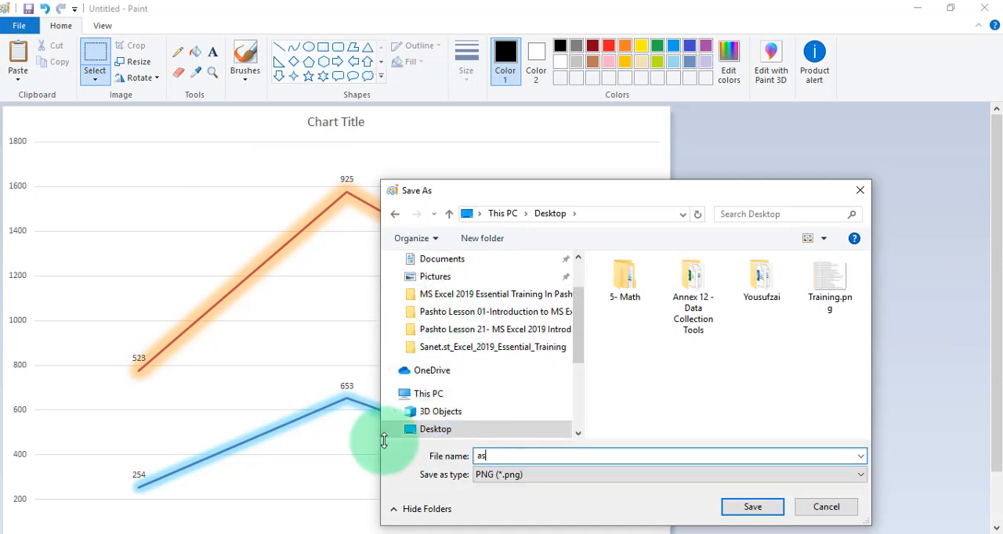
left_click(856, 477)
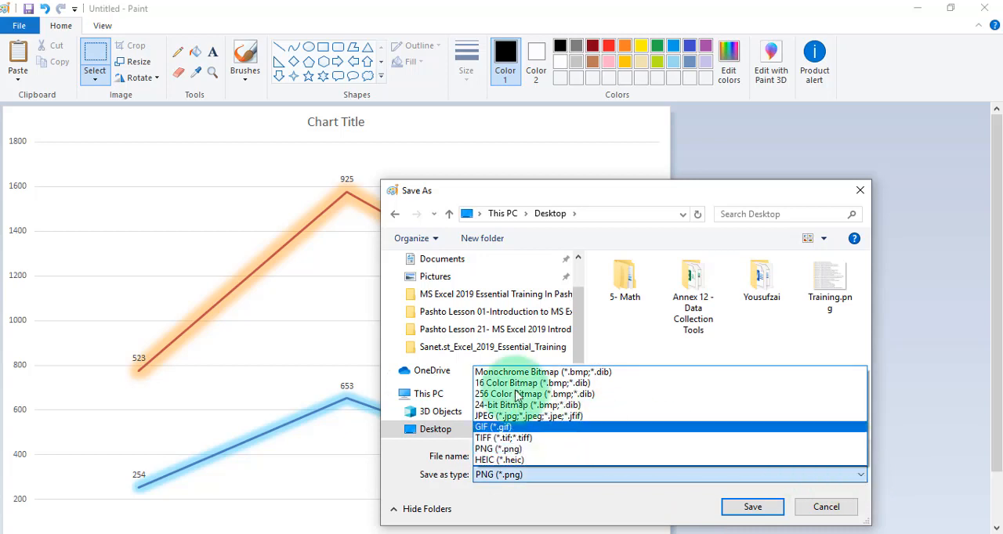
left_click(499, 450)
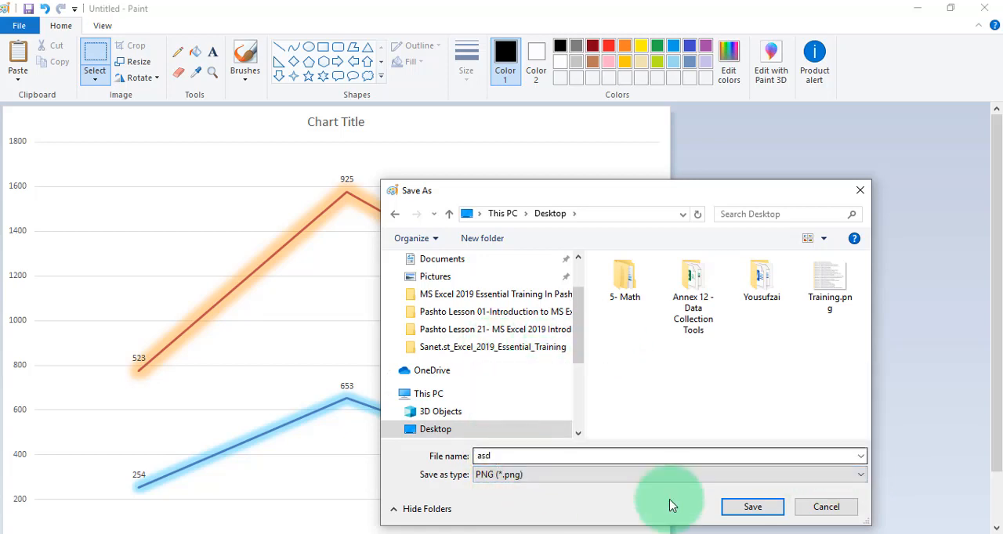
left_click(743, 508)
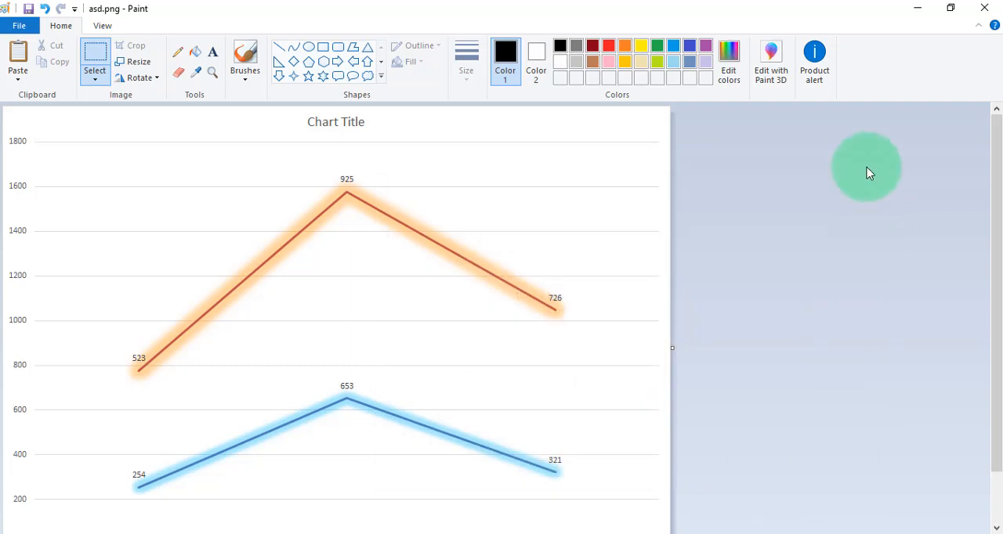
Close Paint and minimise the open Office windows to show the desktop
left_click(984, 7)
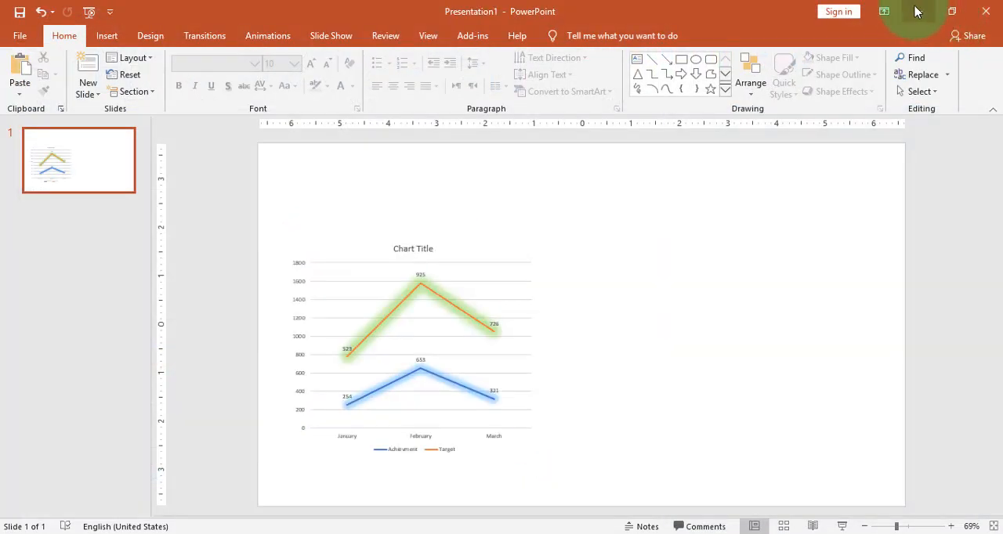
left_click(917, 11)
left_click(917, 11)
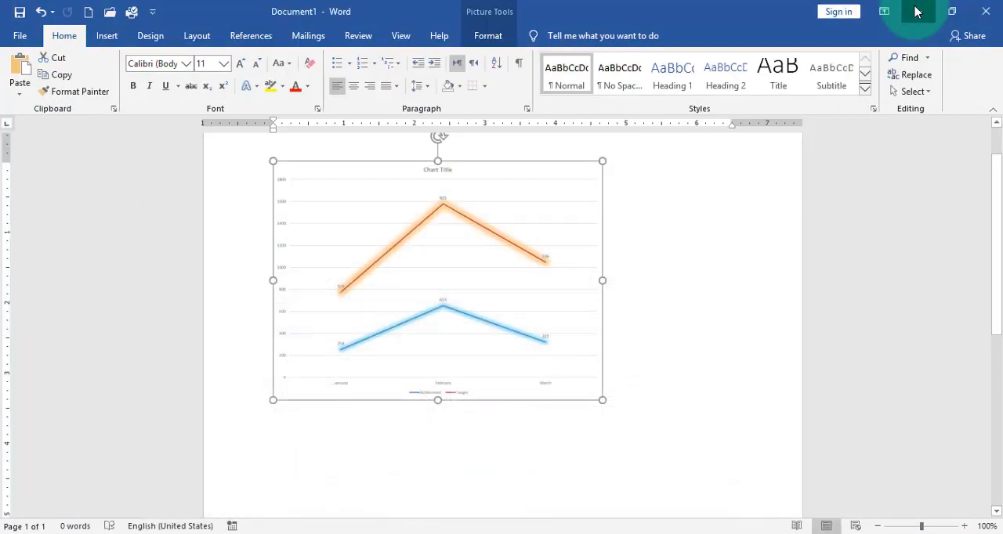
left_click(917, 11)
View the saved asd.png chart image from the desktop, close it and switch back to the Data.xlsx workbook in Excel
double_click(186, 100)
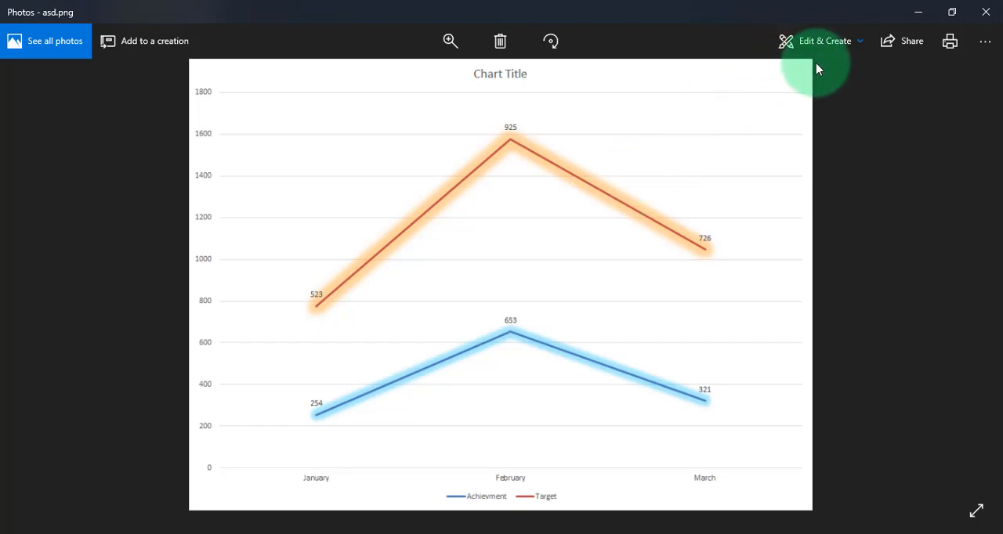
left_click(986, 13)
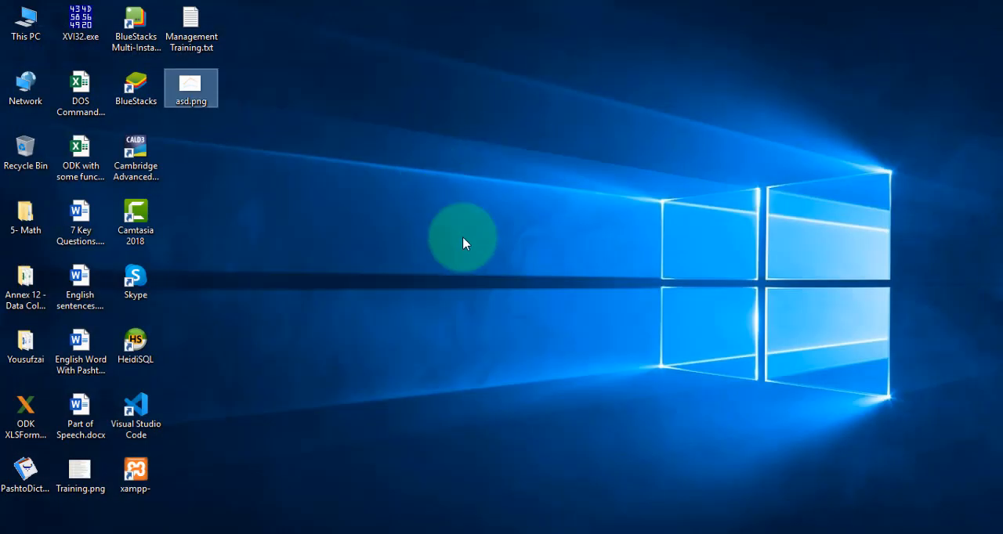
left_click(489, 531)
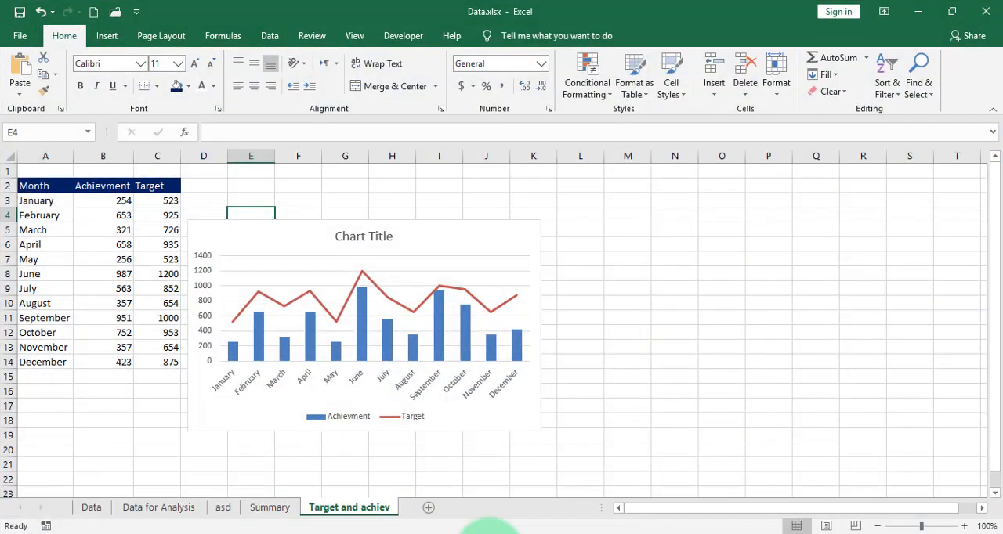